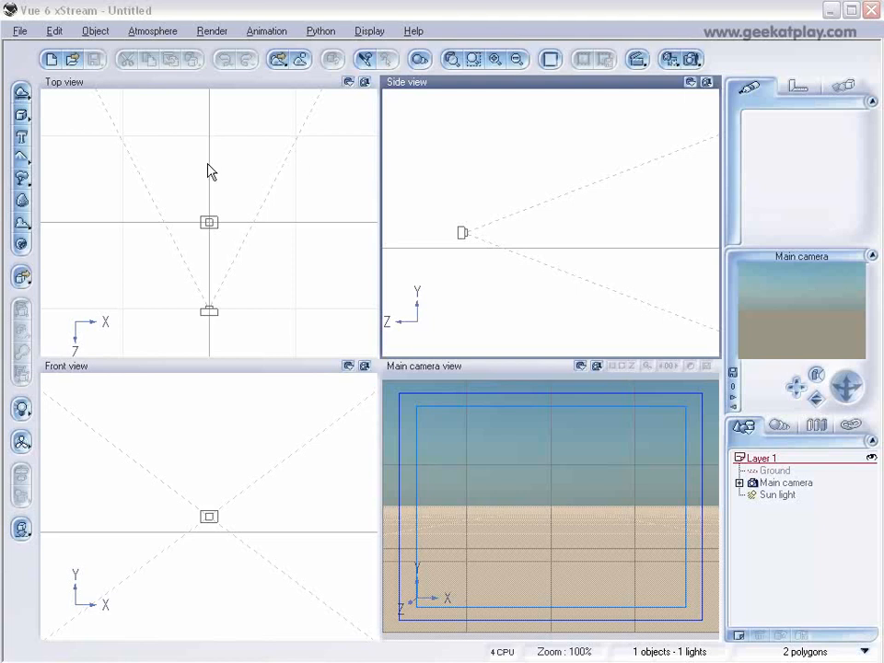
Add a terrain to the scene and move the main camera back and slightly up to frame the mountain.
{"action": "left_click", "coordinate": [22, 158]}
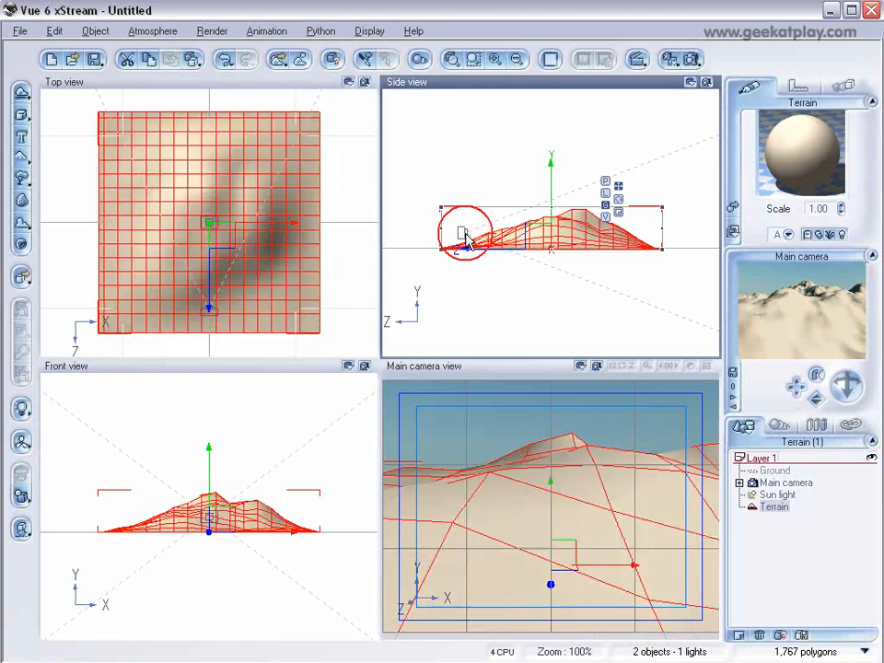
{"action": "left_click", "coordinate": [773, 482]}
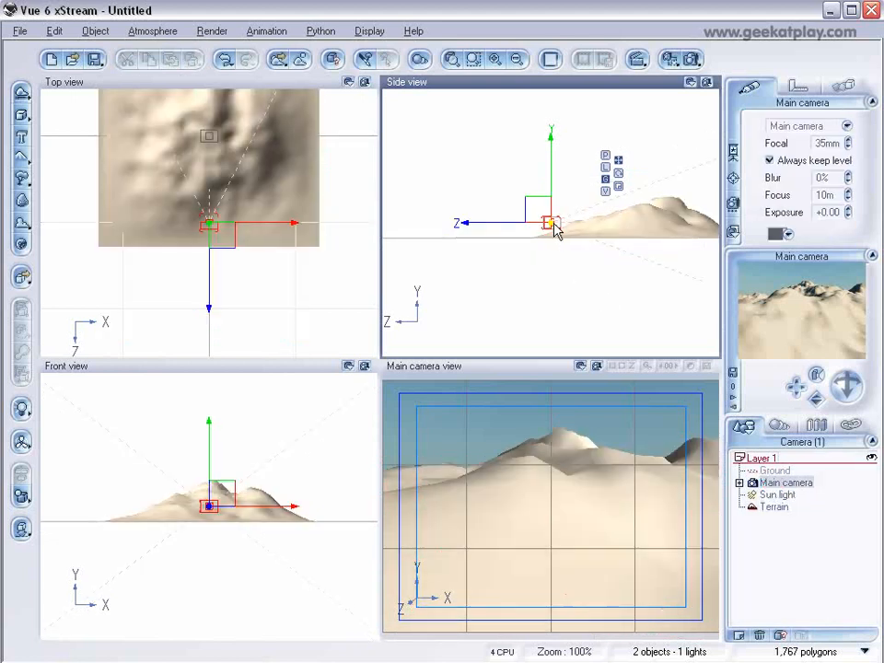
{"action": "left_click_drag", "start_coordinate": [539, 210], "coordinate": [453, 199]}
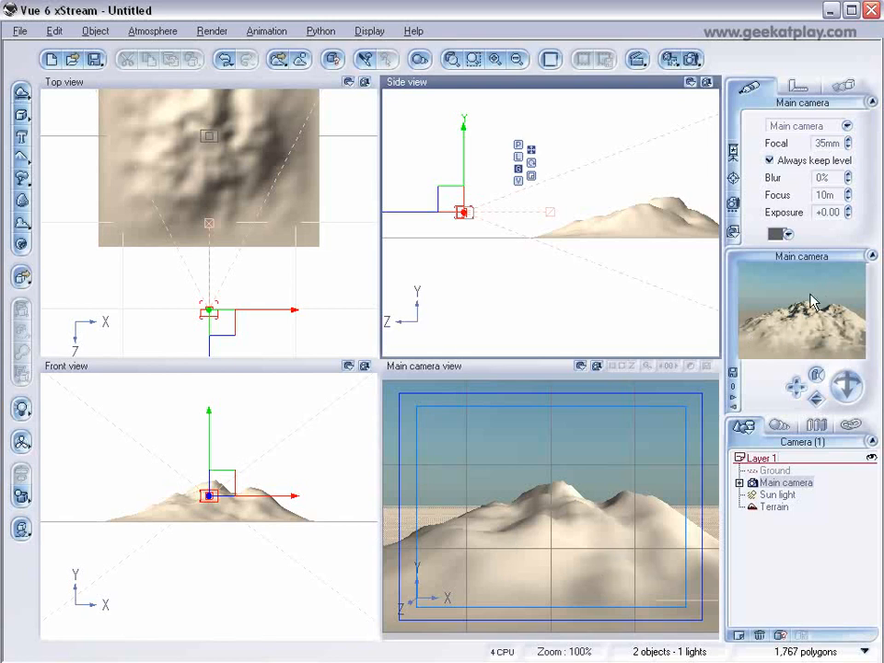
Load the Rocks and Plants material from the Landscapes collection onto the terrain.
{"action": "left_click", "coordinate": [776, 508]}
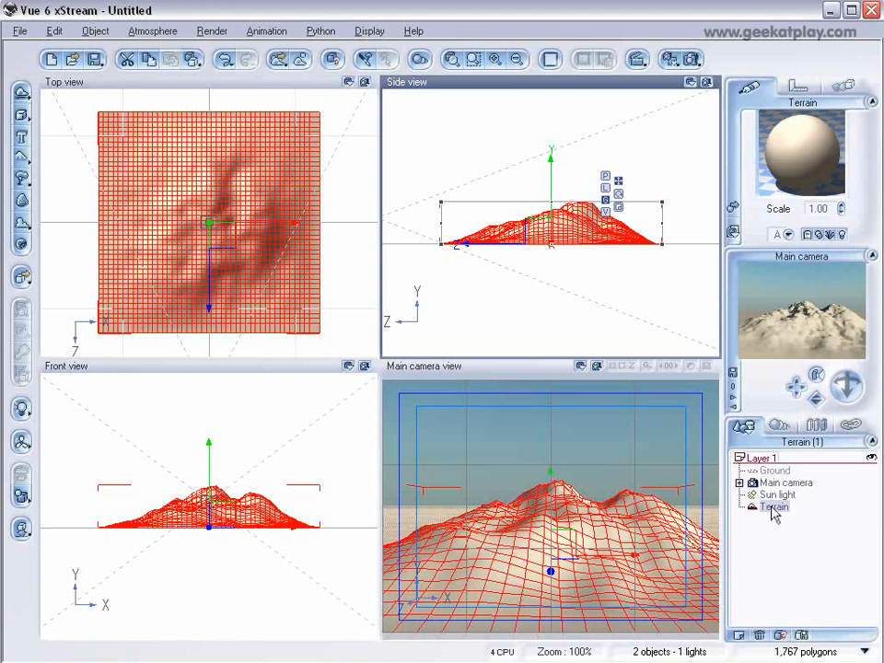
{"action": "right_click", "coordinate": [778, 154]}
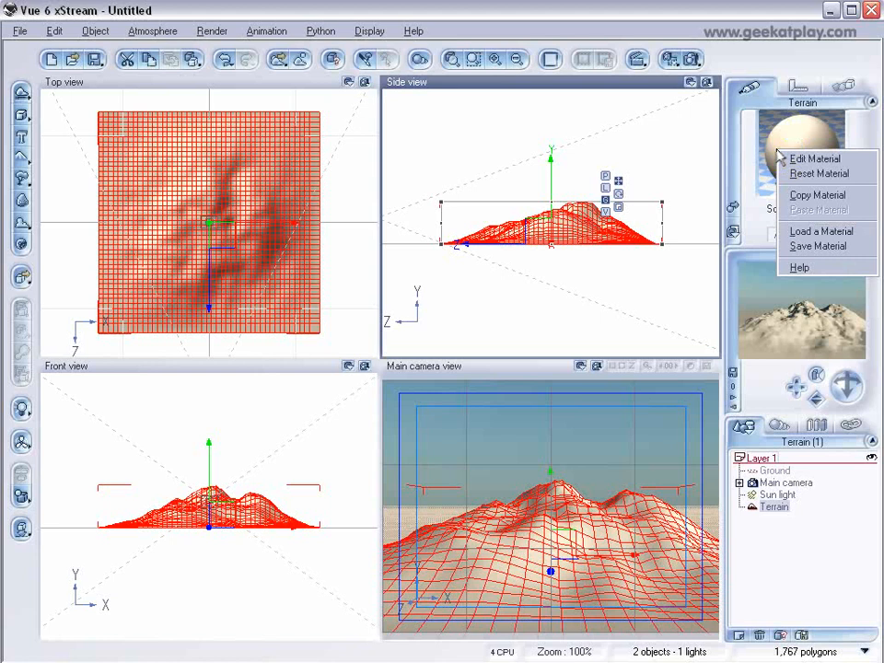
{"action": "left_click", "coordinate": [797, 241]}
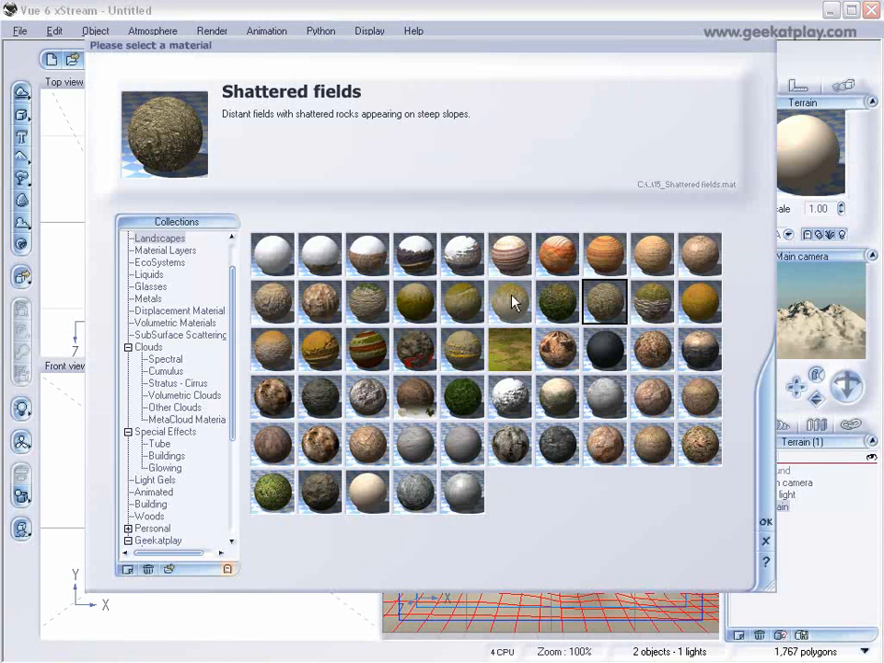
{"action": "left_click", "coordinate": [474, 306]}
{"action": "left_click", "coordinate": [460, 346]}
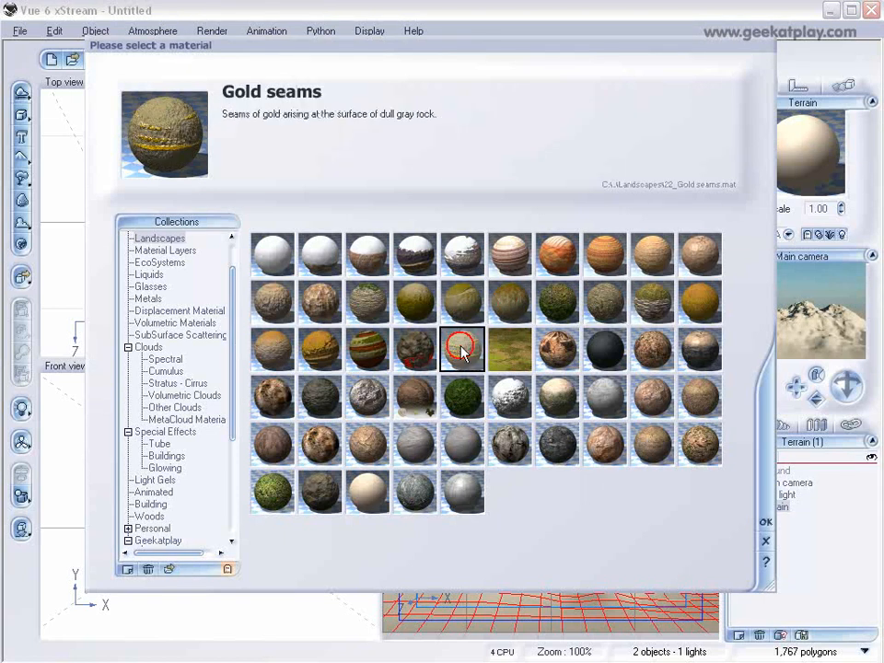
{"action": "left_click", "coordinate": [365, 394]}
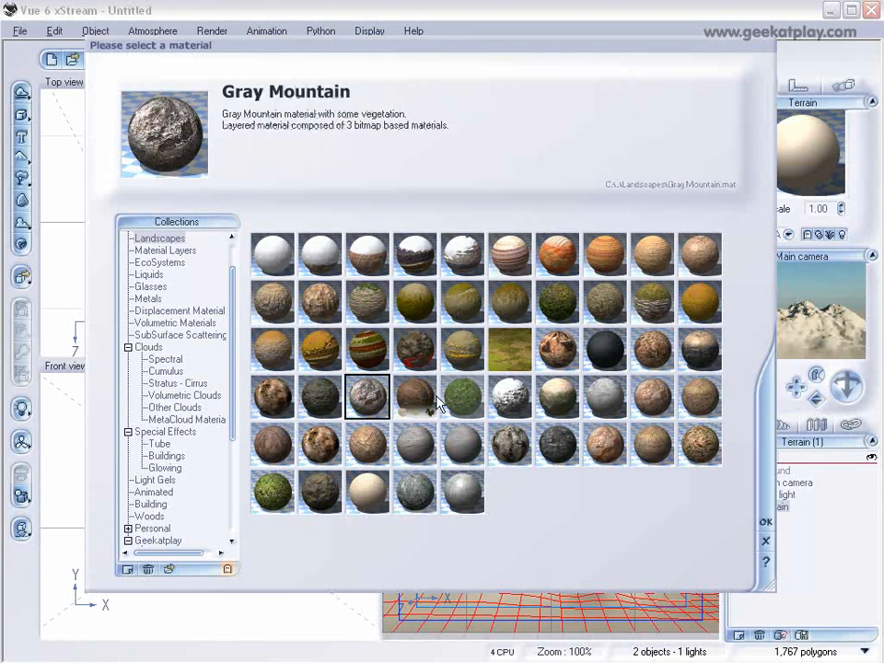
{"action": "left_click", "coordinate": [655, 401]}
{"action": "left_click", "coordinate": [562, 453]}
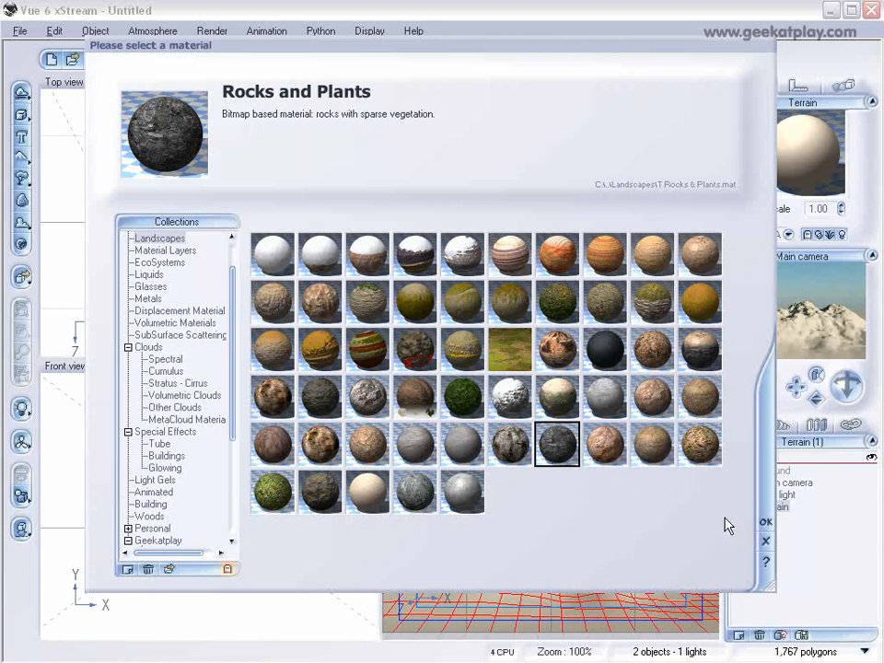
{"action": "left_click", "coordinate": [765, 522]}
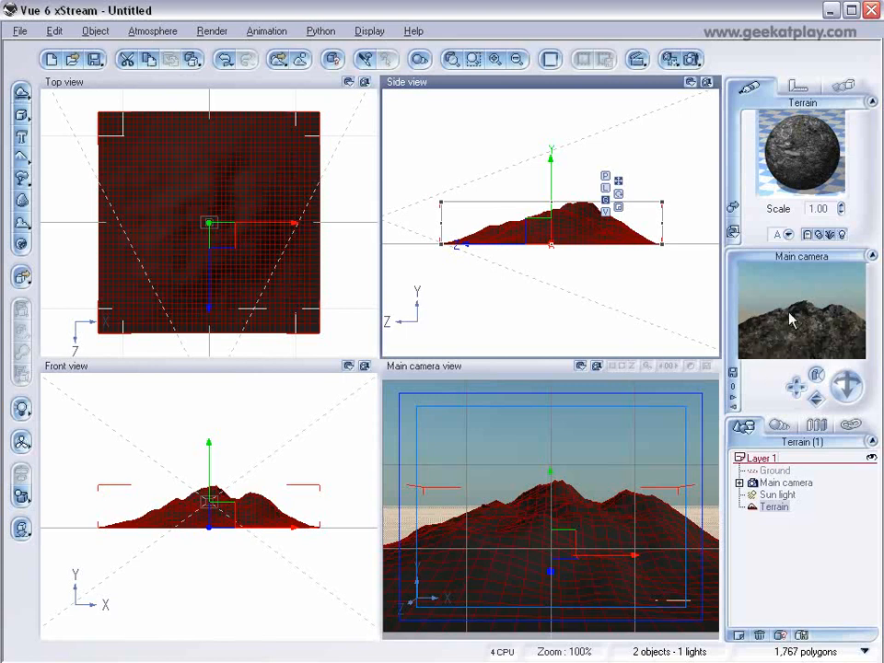
Load the Shattered fields material from the Landscapes collection onto the ground plane.
{"action": "left_click", "coordinate": [774, 471]}
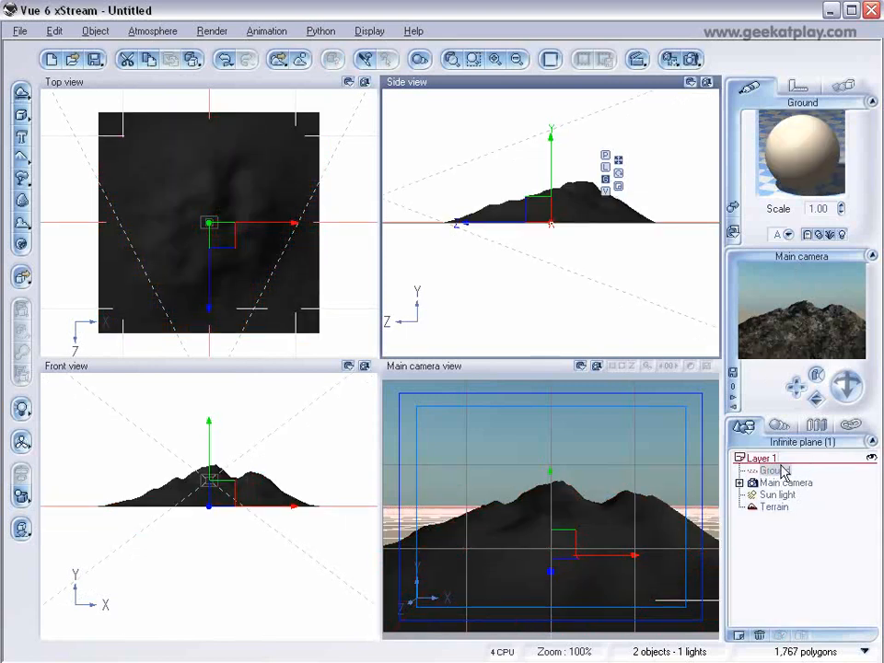
{"action": "right_click", "coordinate": [773, 139]}
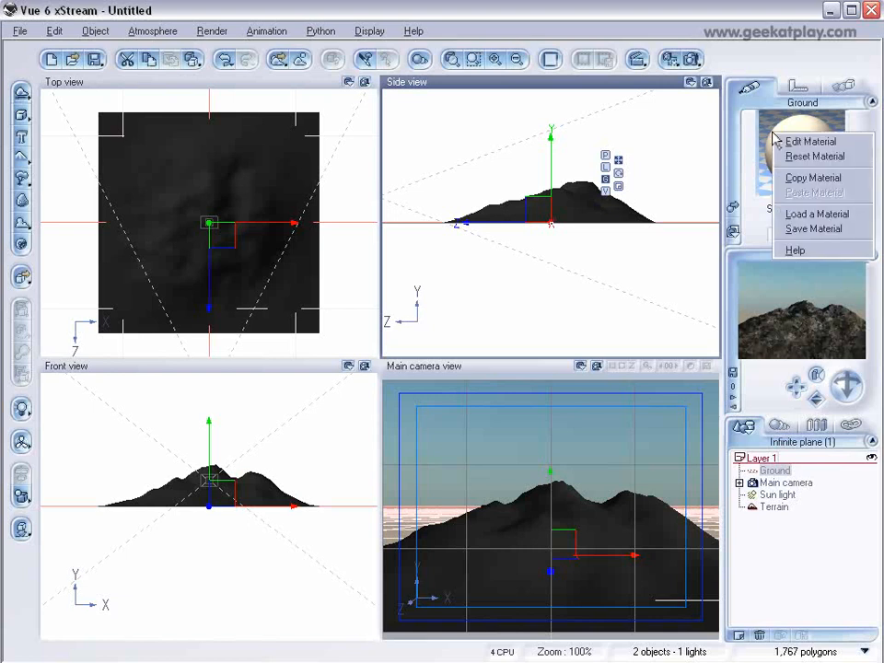
{"action": "left_click", "coordinate": [792, 214]}
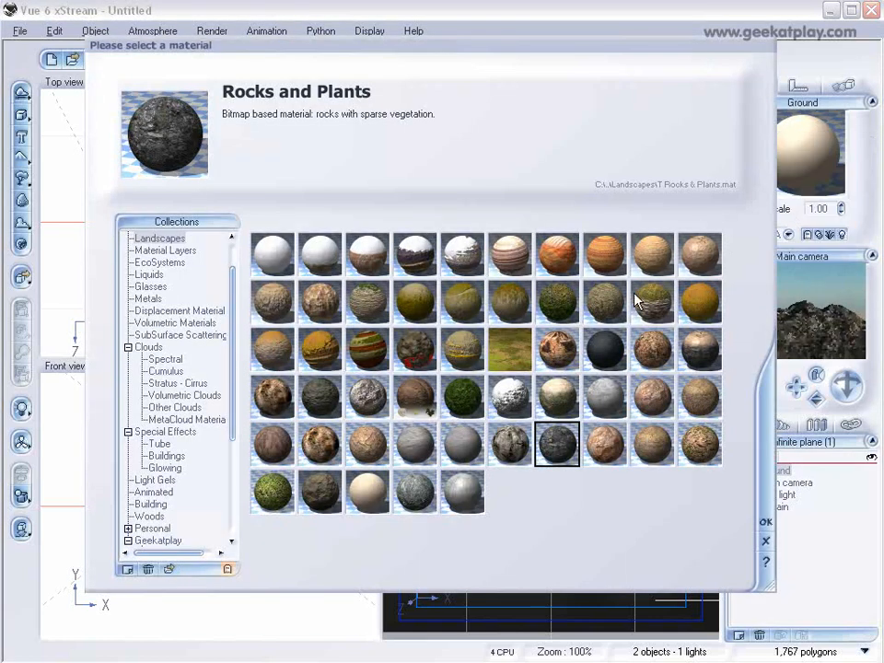
{"action": "left_click", "coordinate": [321, 395]}
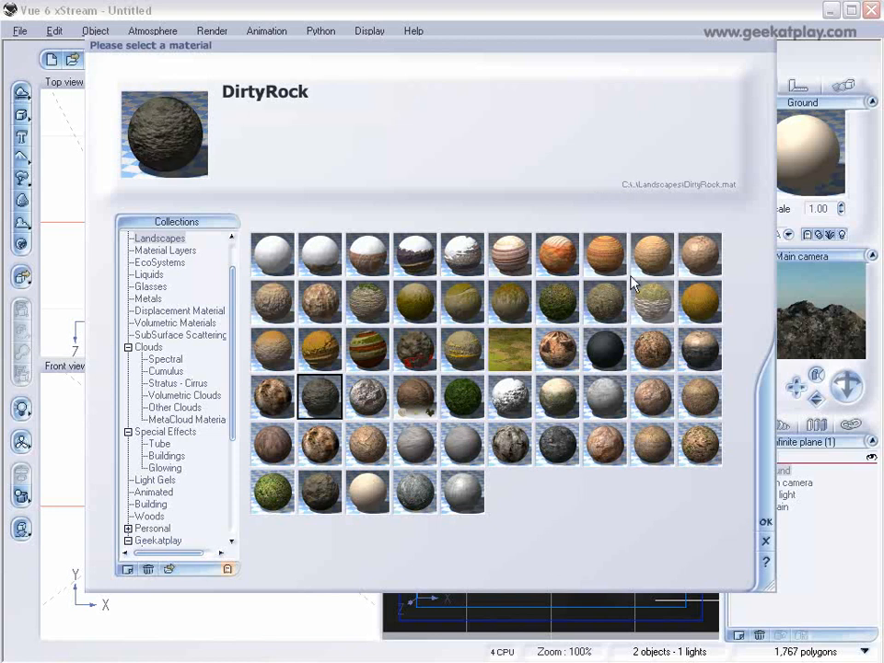
{"action": "left_click", "coordinate": [602, 309]}
{"action": "left_click", "coordinate": [558, 304]}
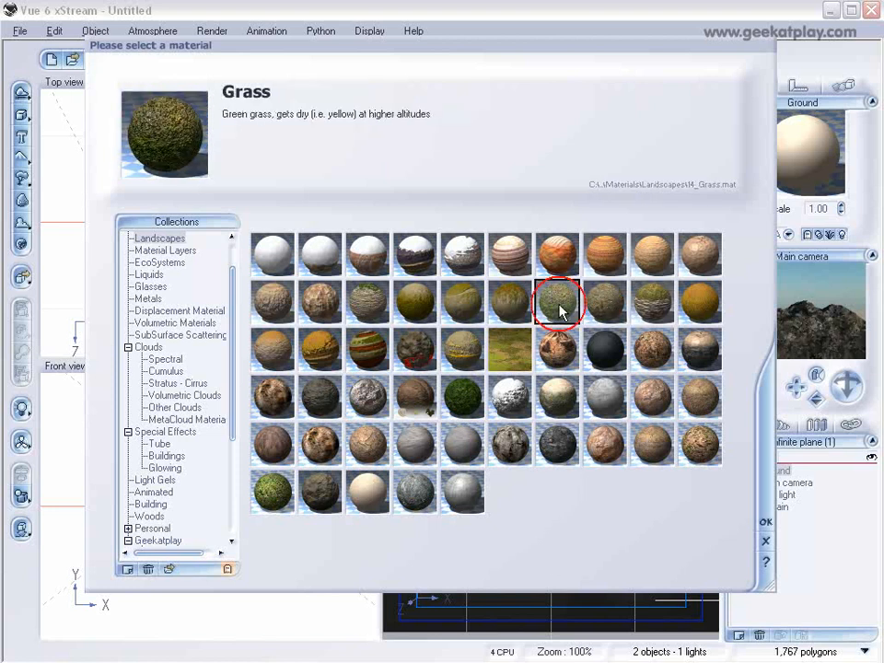
{"action": "left_click", "coordinate": [509, 302]}
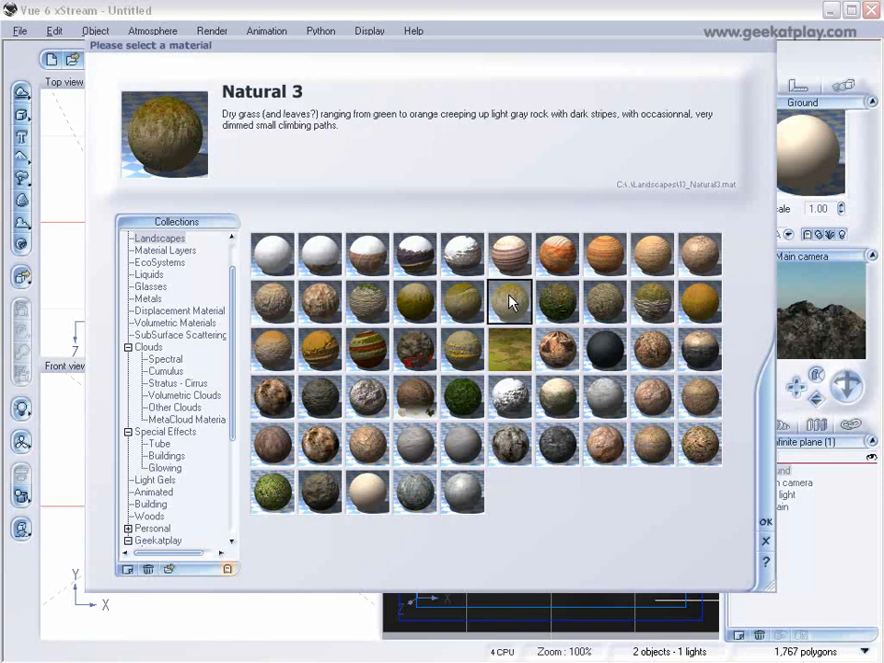
{"action": "left_click", "coordinate": [611, 312]}
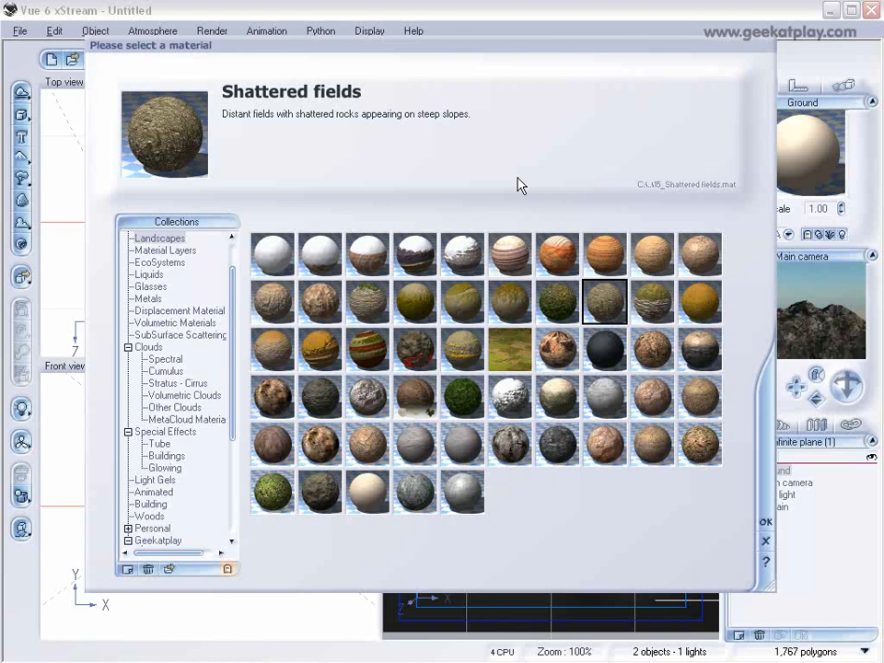
{"action": "left_click", "coordinate": [765, 522]}
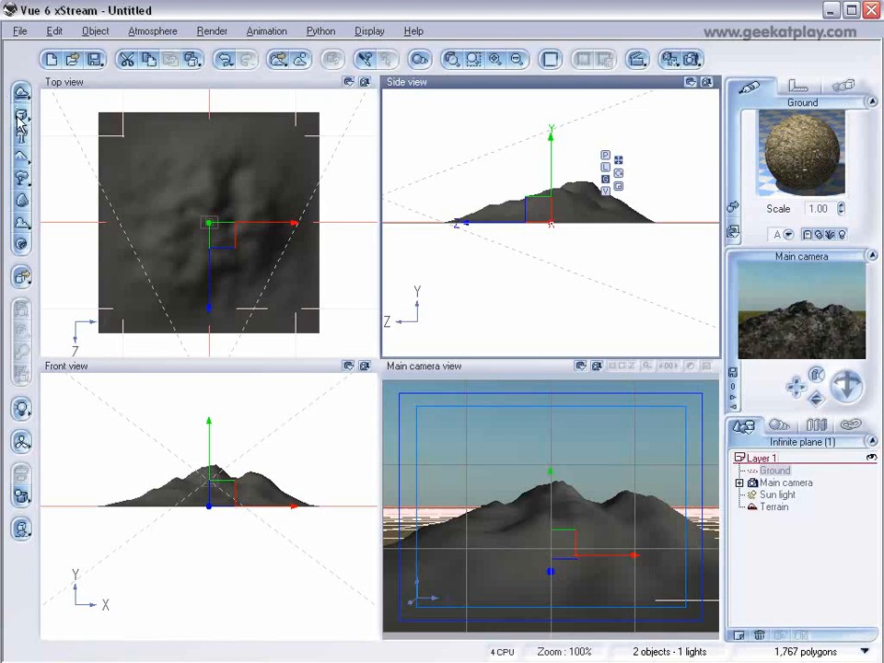
Browse the Trees collection of plant species and add a Summer Cherry Tree to the scene.
{"action": "mouse_move", "coordinate": [24, 122]}
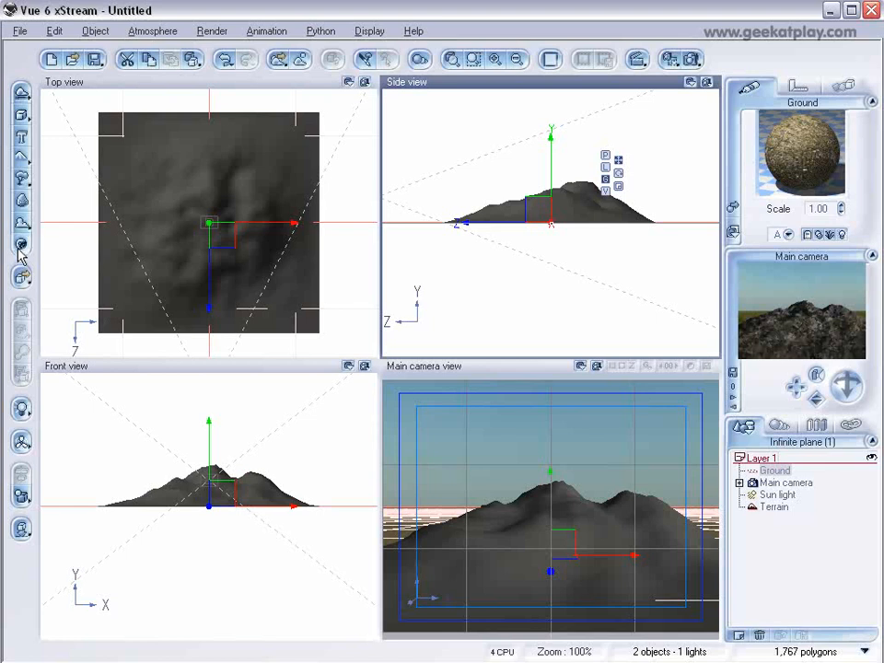
{"action": "left_click", "coordinate": [26, 181]}
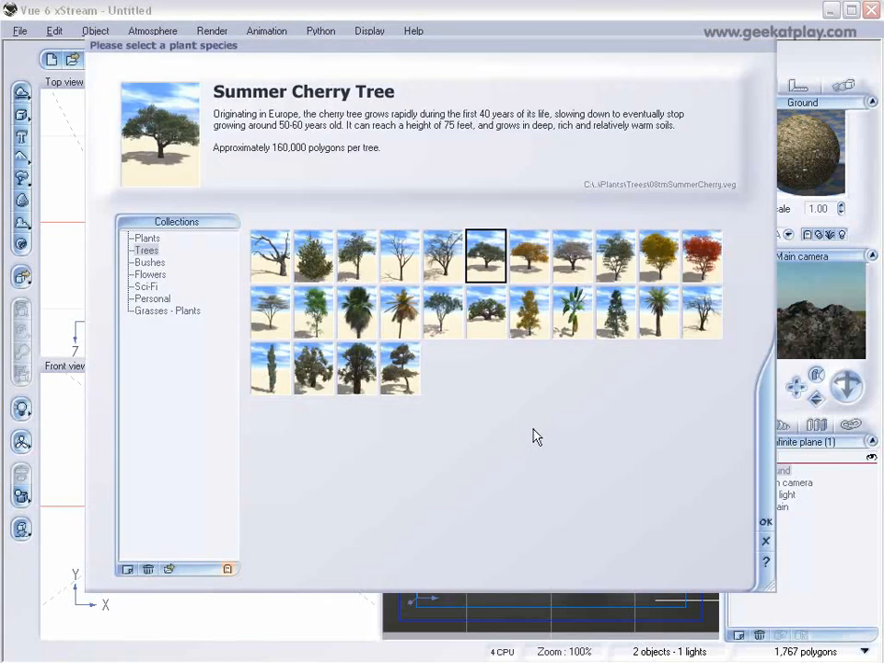
{"action": "left_click", "coordinate": [311, 263]}
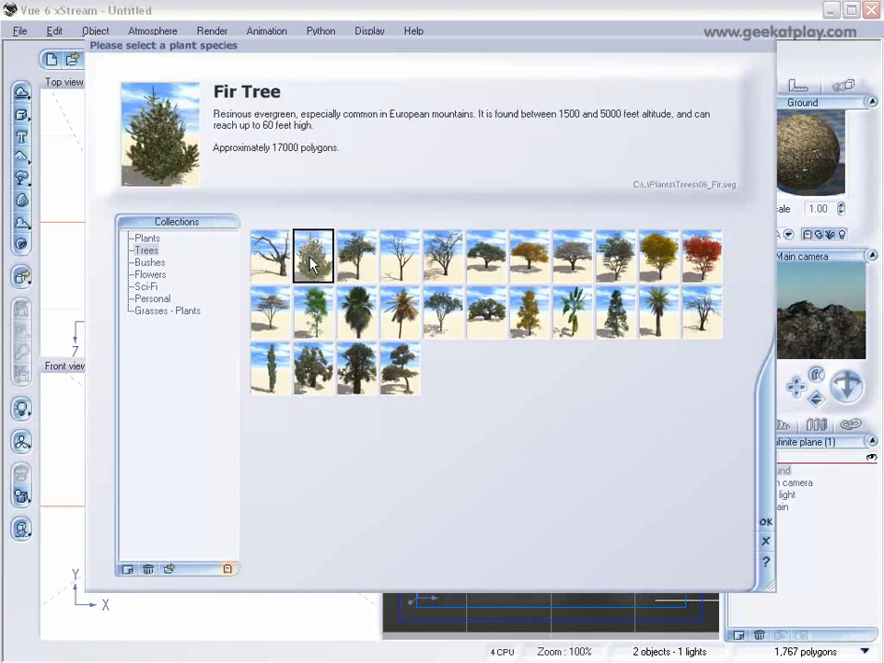
{"action": "left_click", "coordinate": [383, 262]}
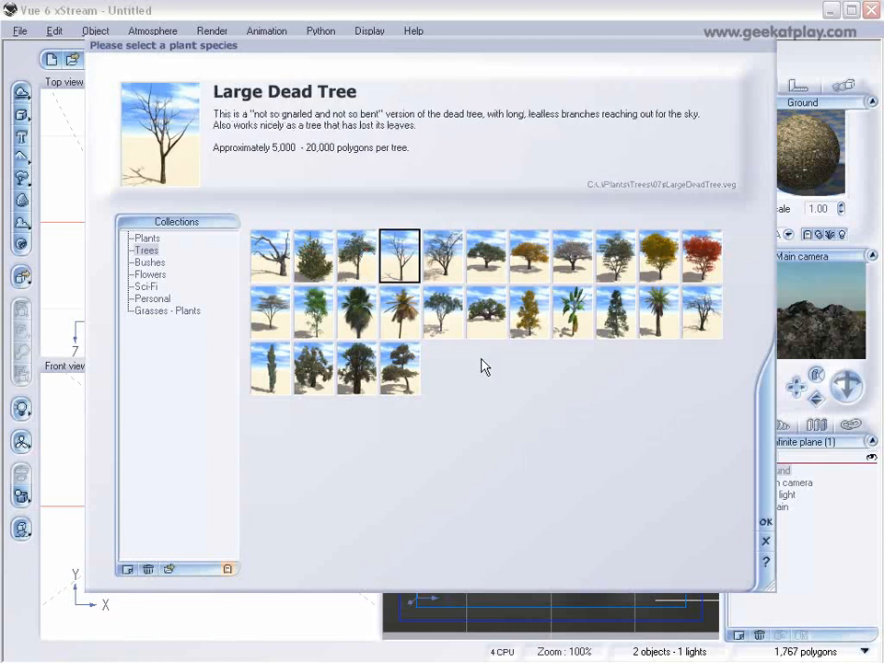
{"action": "left_click", "coordinate": [485, 318]}
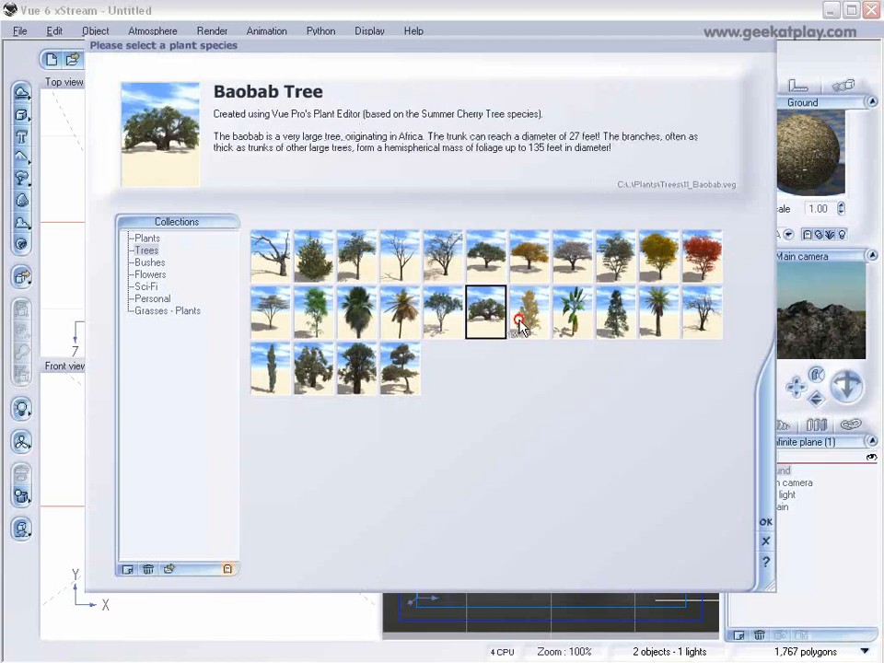
{"action": "left_click", "coordinate": [523, 324]}
{"action": "left_click", "coordinate": [571, 313]}
{"action": "left_click", "coordinate": [667, 310]}
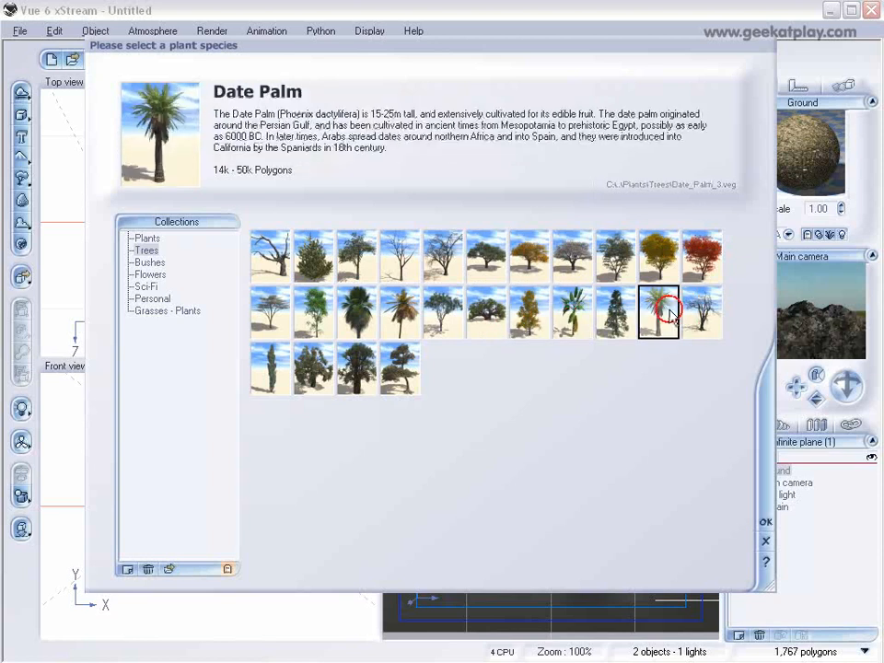
{"action": "left_click", "coordinate": [574, 266]}
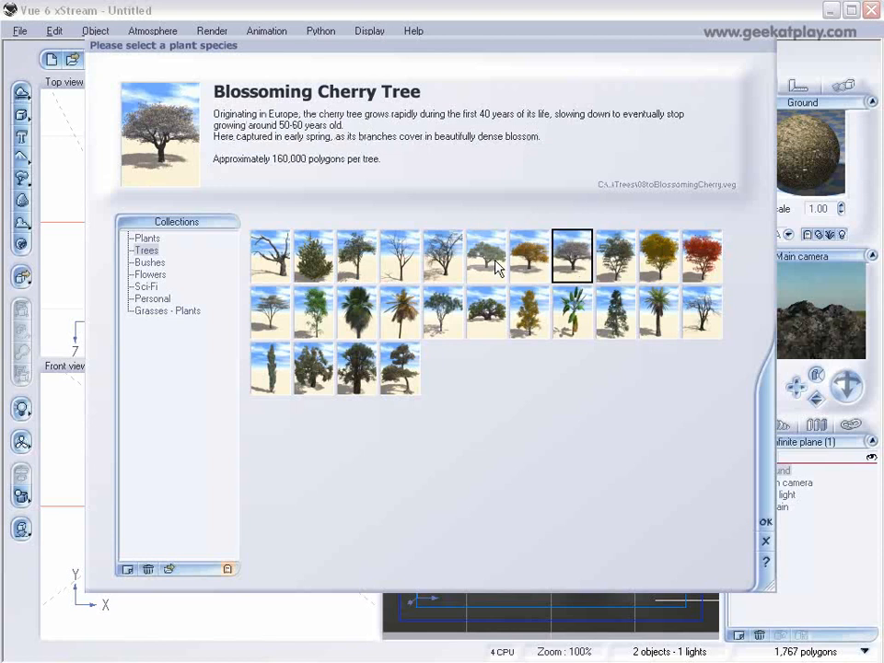
{"action": "left_click", "coordinate": [617, 259]}
{"action": "left_click", "coordinate": [670, 259]}
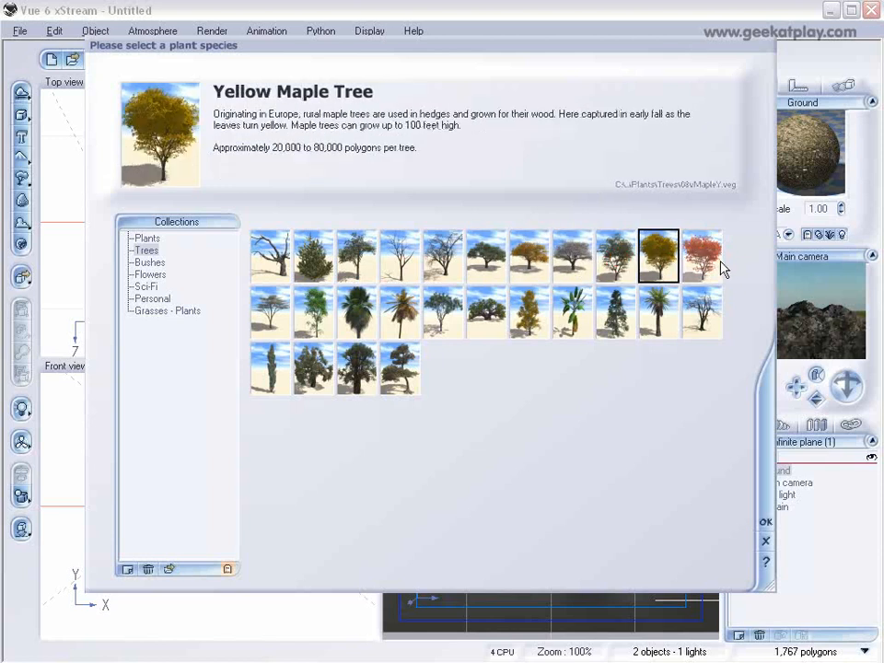
{"action": "left_click", "coordinate": [708, 263]}
{"action": "left_click", "coordinate": [488, 270]}
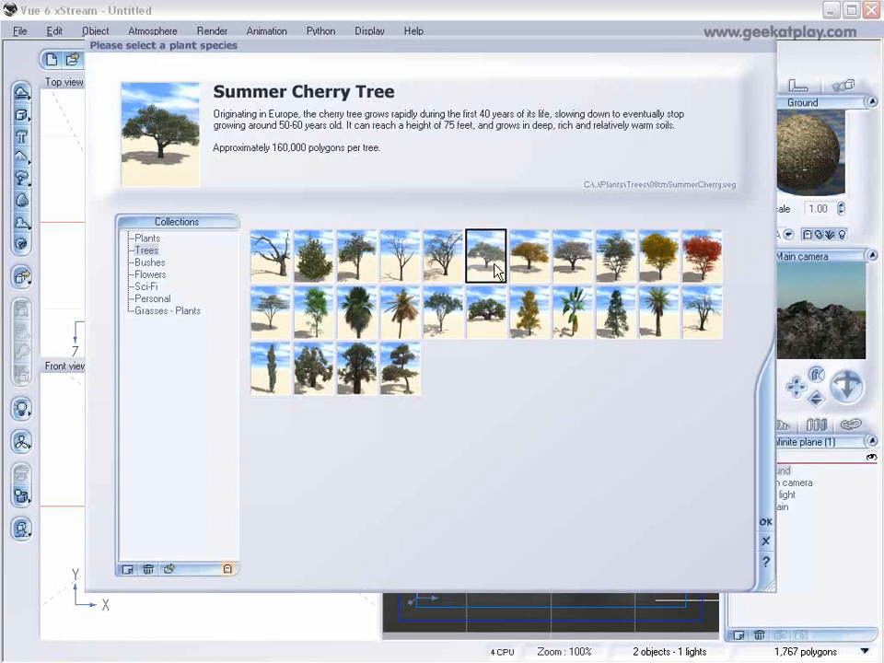
{"action": "left_click", "coordinate": [765, 522]}
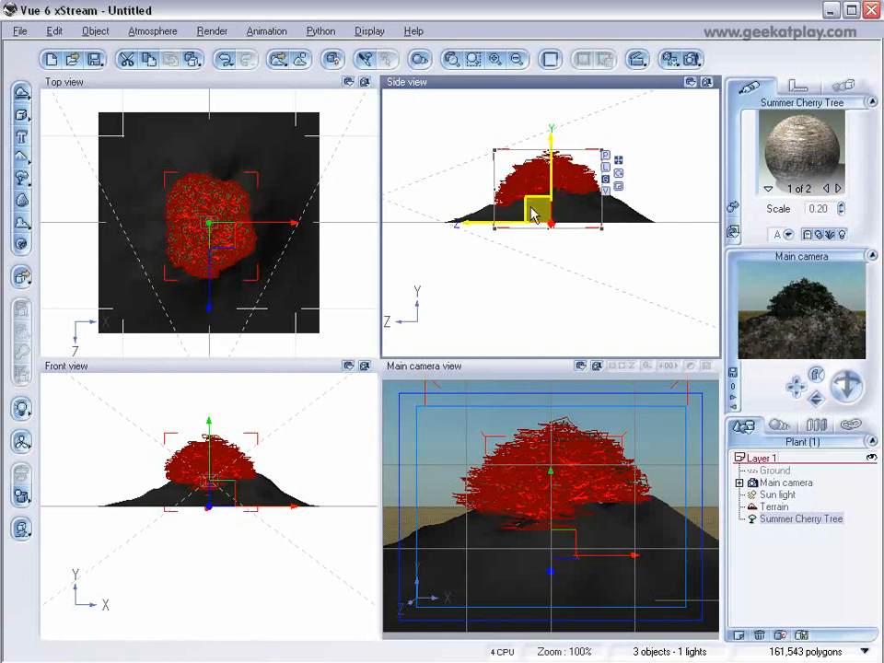
Move the cherry tree toward the camera and slightly left of centre, with its trunk base on the terrain's front slope.
{"action": "left_click_drag", "start_coordinate": [537, 216], "coordinate": [488, 197]}
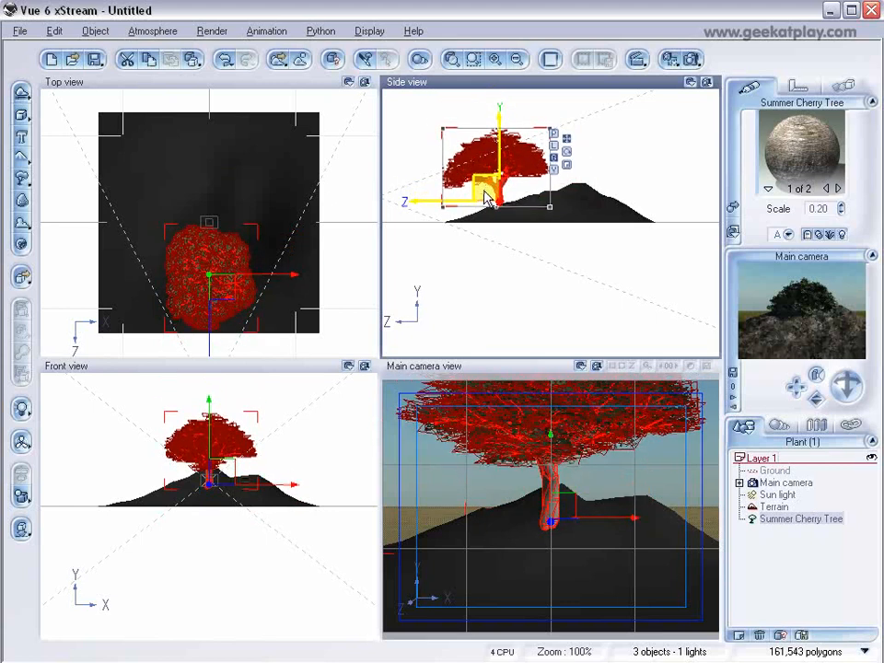
{"action": "mouse_move", "coordinate": [485, 191]}
{"action": "left_mouse_down"}
{"action": "mouse_move", "coordinate": [475, 193]}
{"action": "mouse_move", "coordinate": [480, 201]}
{"action": "left_mouse_up"}
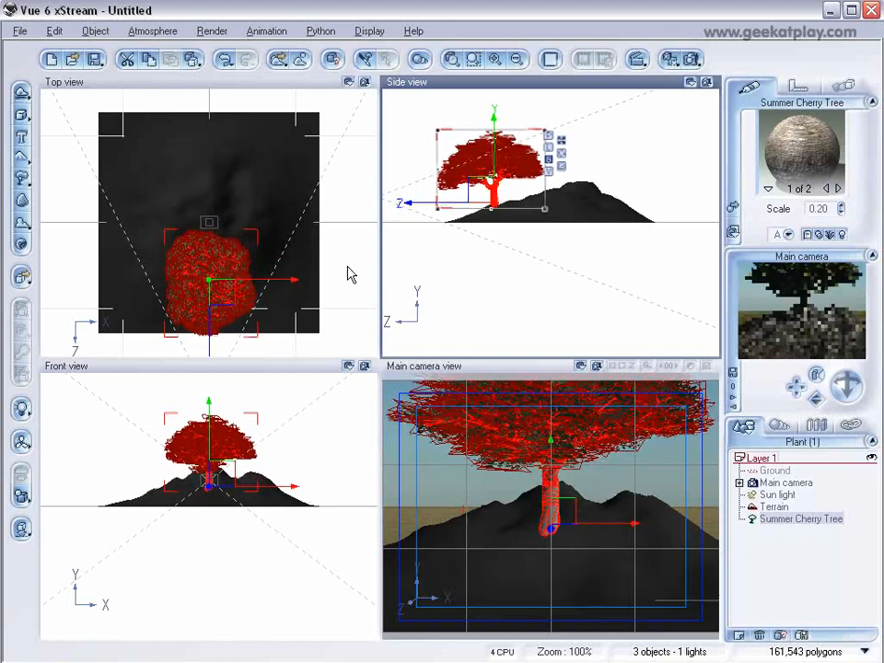
{"action": "left_click", "coordinate": [225, 295]}
{"action": "left_click_drag", "start_coordinate": [224, 295], "coordinate": [217, 302]}
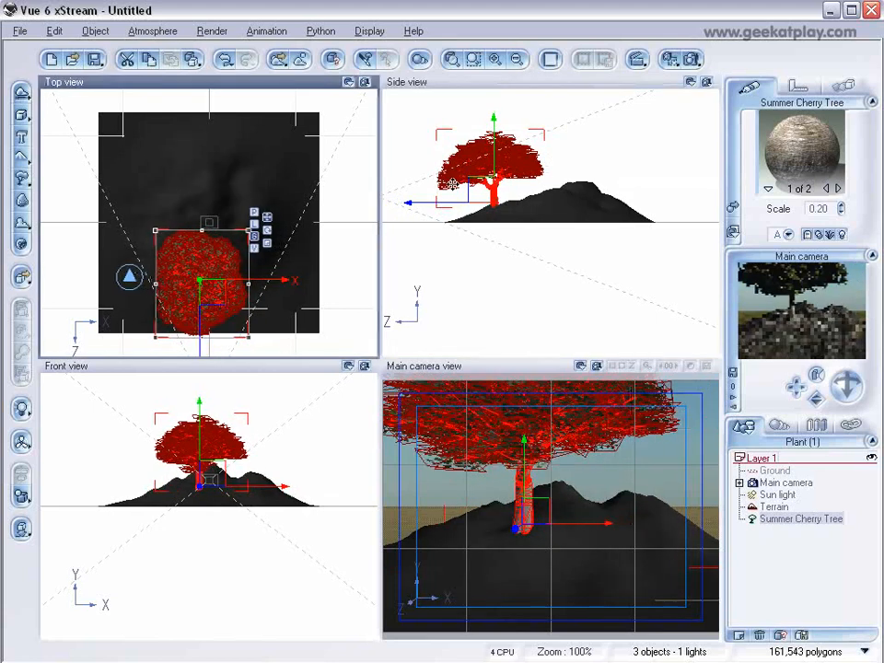
{"action": "left_click", "coordinate": [485, 204]}
{"action": "left_click_drag", "start_coordinate": [485, 204], "coordinate": [477, 198]}
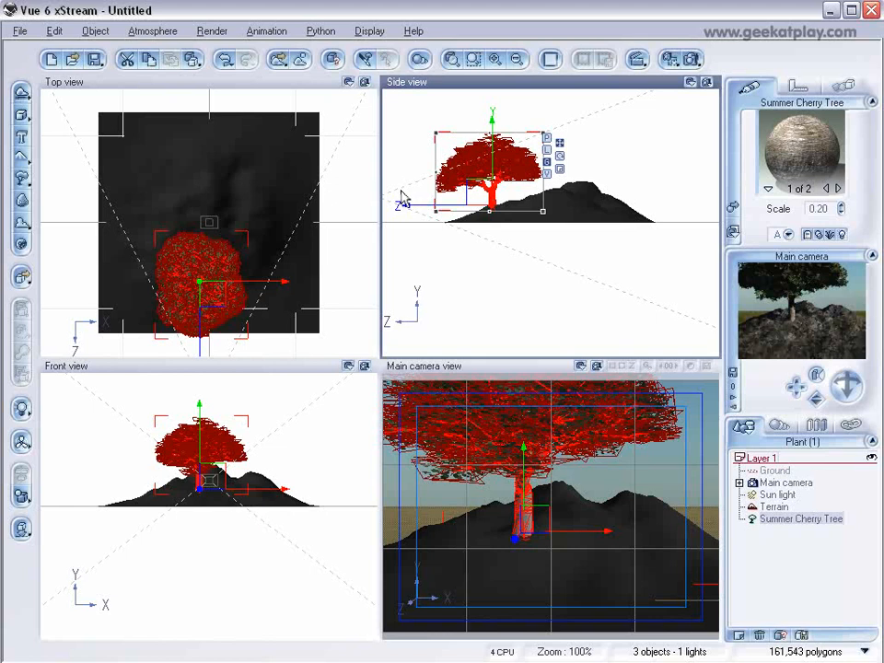
Move the main camera farther back and slightly up so the whole cherry tree fits in the frame.
{"action": "left_click", "coordinate": [790, 484]}
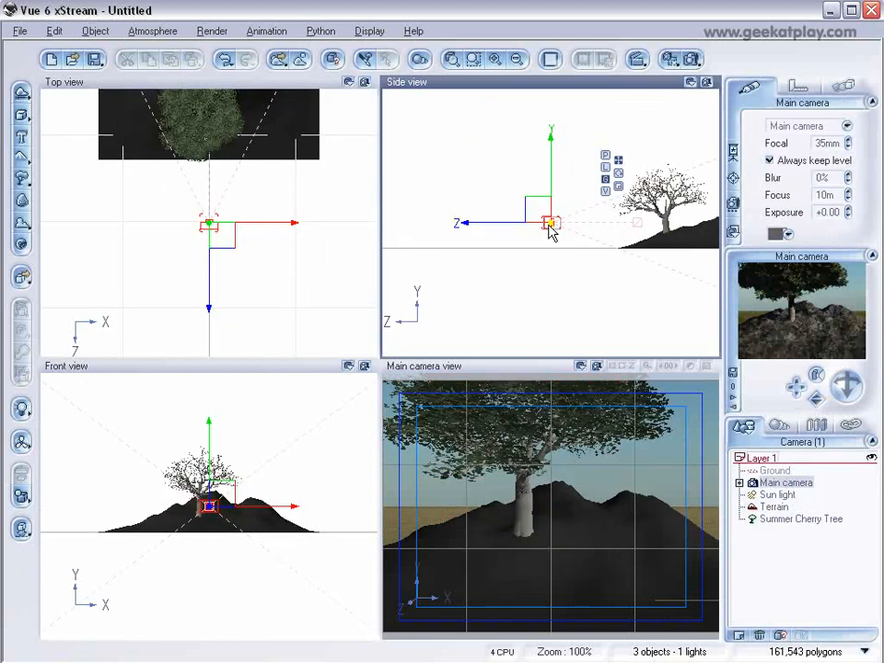
{"action": "left_click_drag", "start_coordinate": [549, 230], "coordinate": [511, 207]}
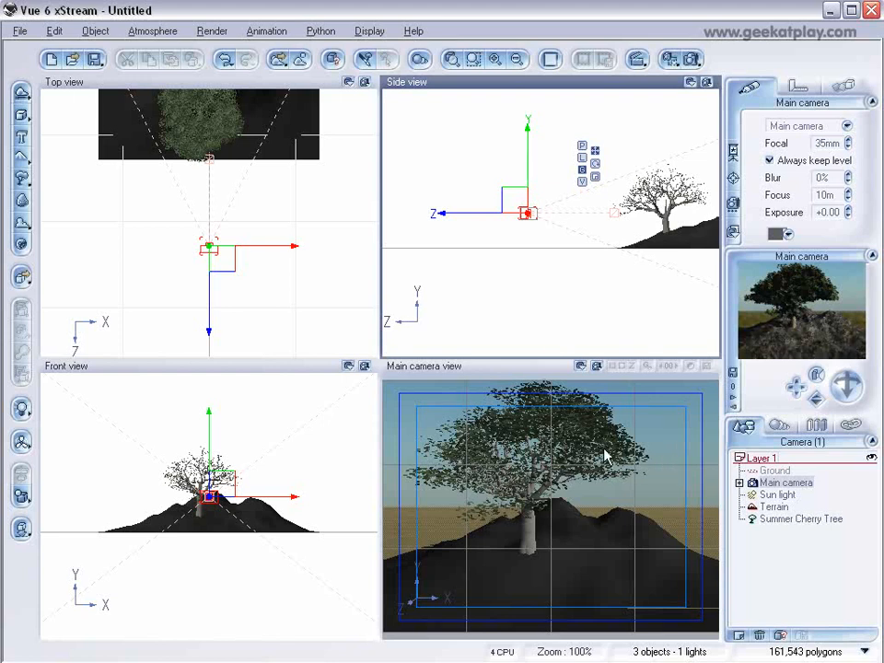
Browse the Spectral Sunshine collection of atmospheres and load the Fair Weather atmosphere into the scene.
{"action": "left_click", "coordinate": [163, 34]}
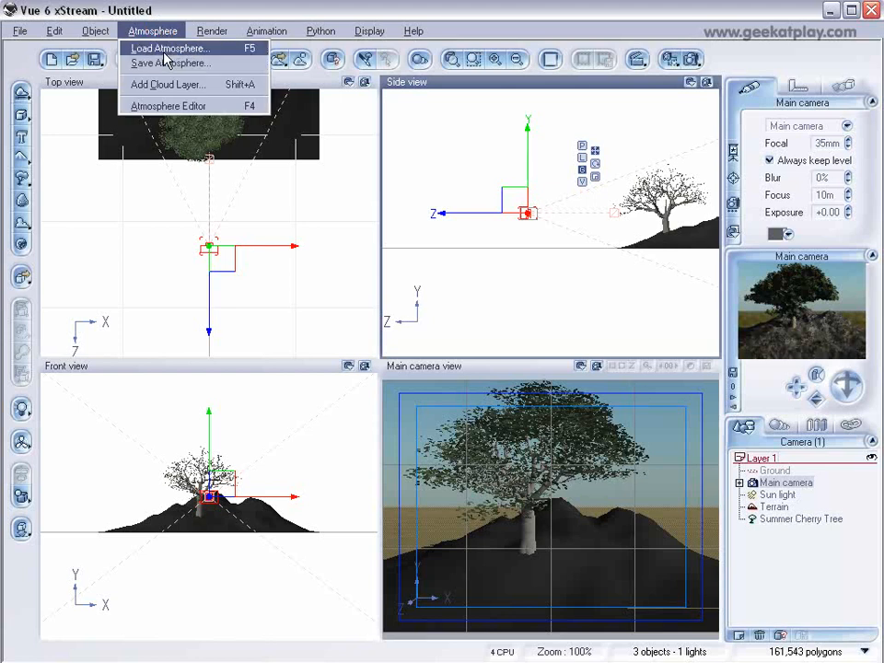
{"action": "left_click", "coordinate": [167, 51]}
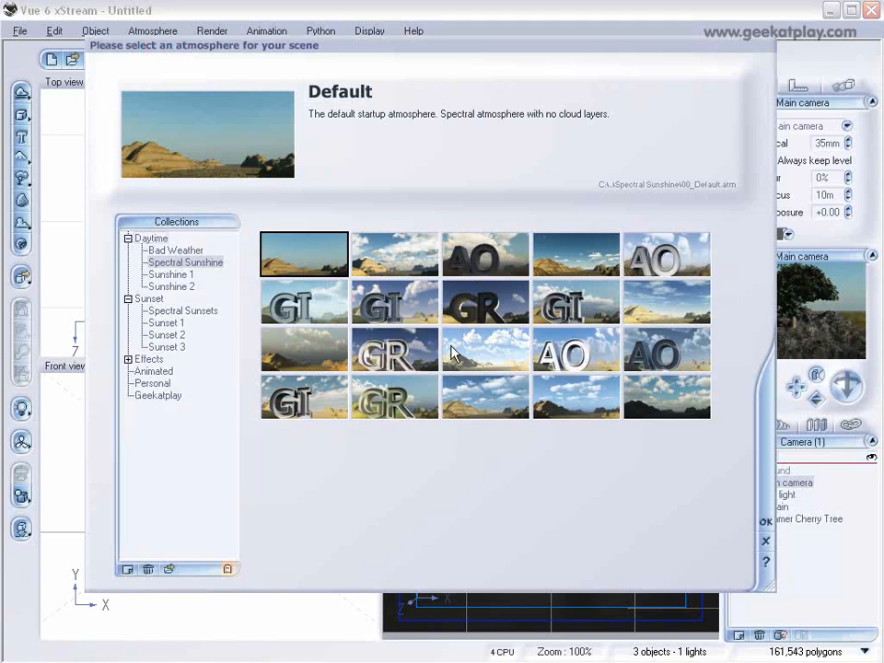
{"action": "left_click", "coordinate": [300, 321]}
{"action": "left_click", "coordinate": [405, 249]}
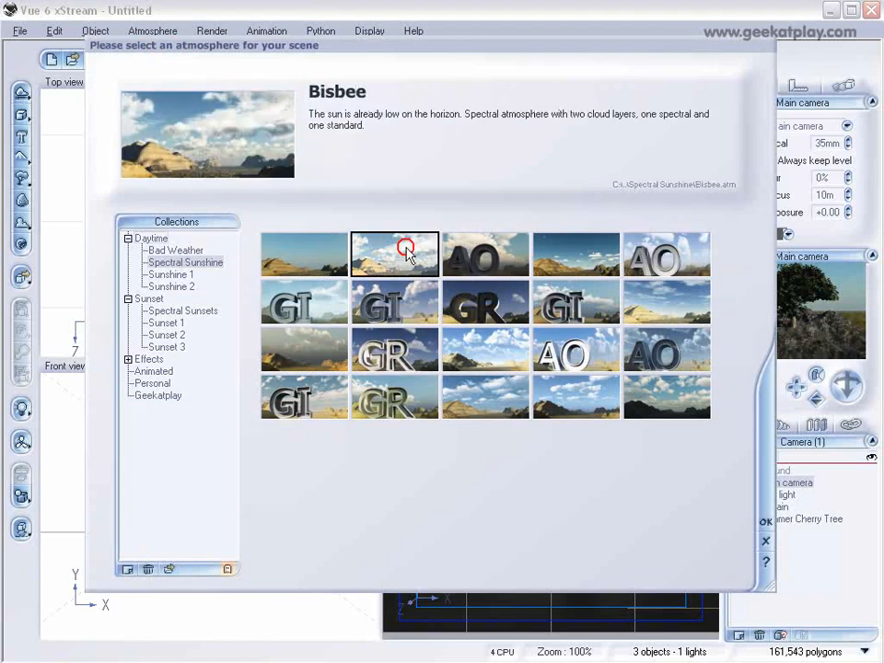
{"action": "left_click", "coordinate": [483, 251]}
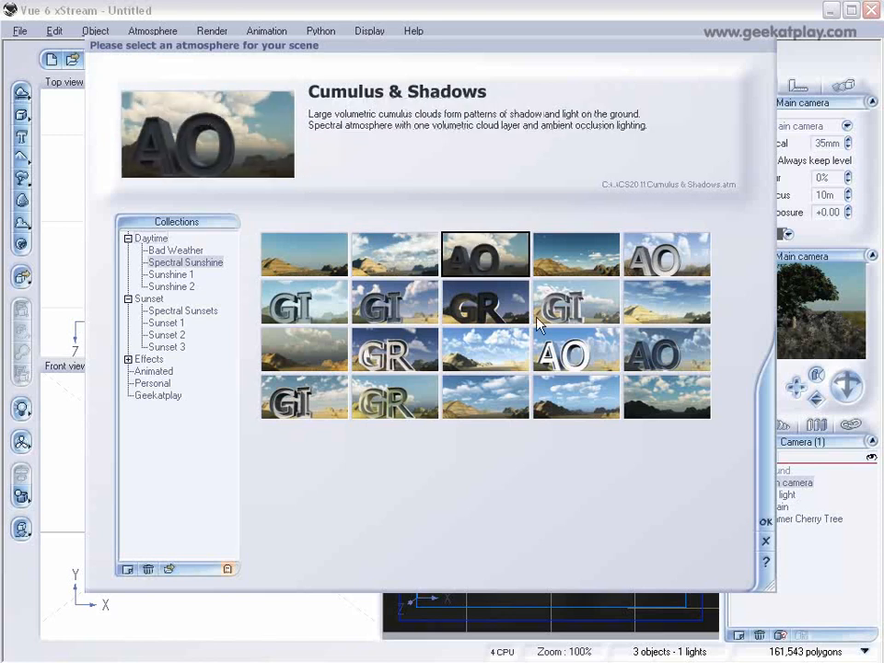
{"action": "left_click", "coordinate": [492, 314]}
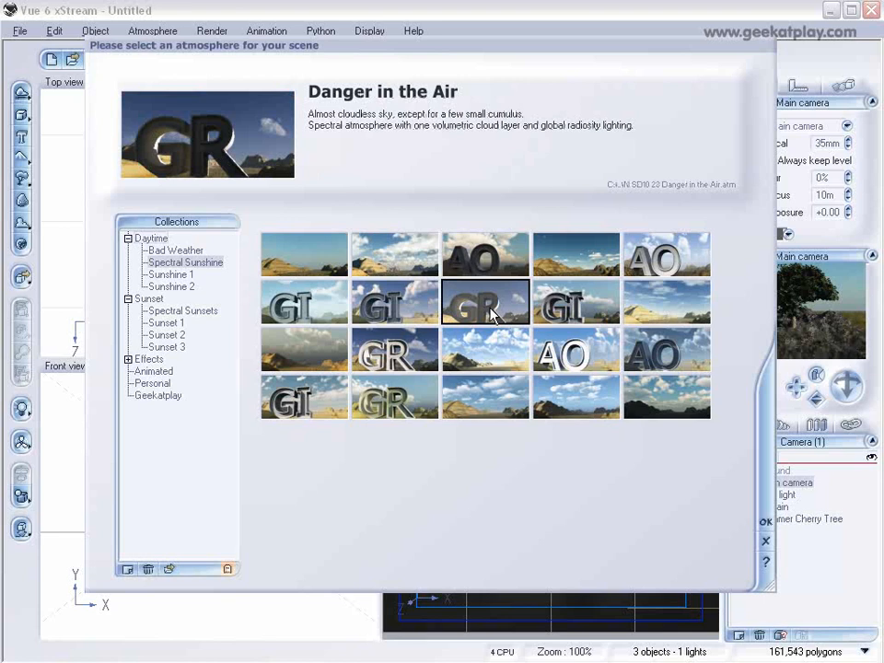
{"action": "left_click", "coordinate": [488, 367]}
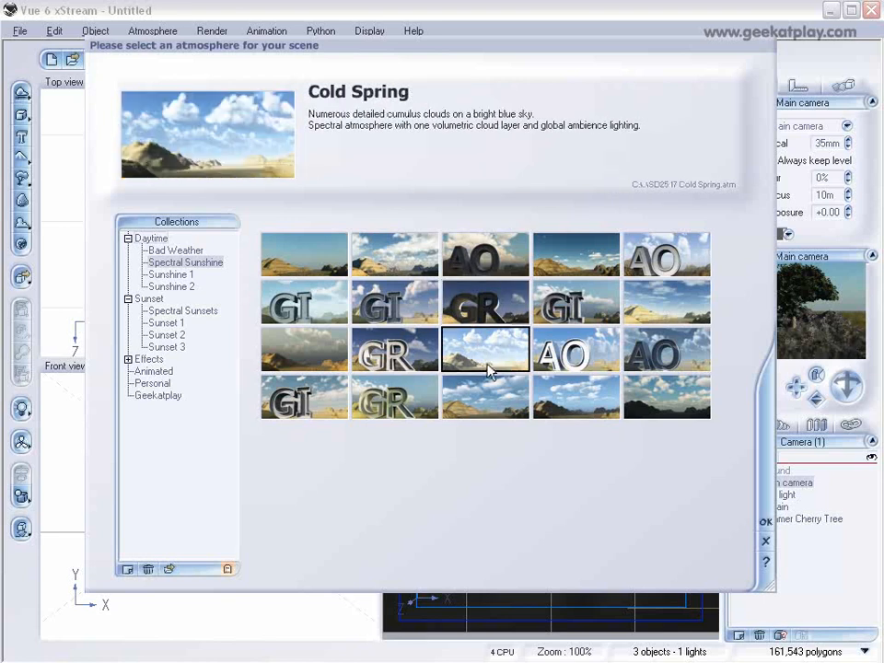
{"action": "left_click", "coordinate": [382, 354]}
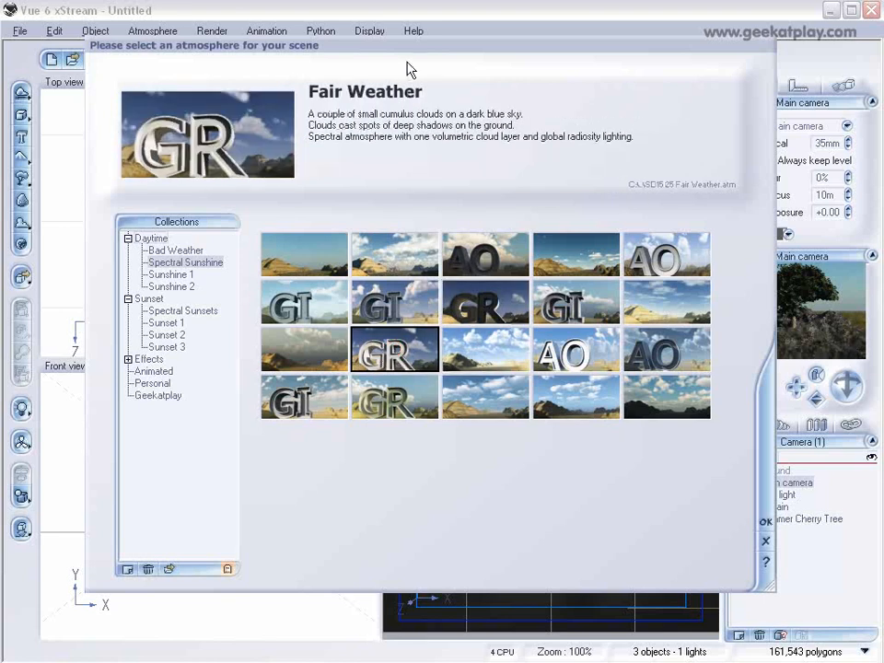
{"action": "left_click", "coordinate": [765, 524]}
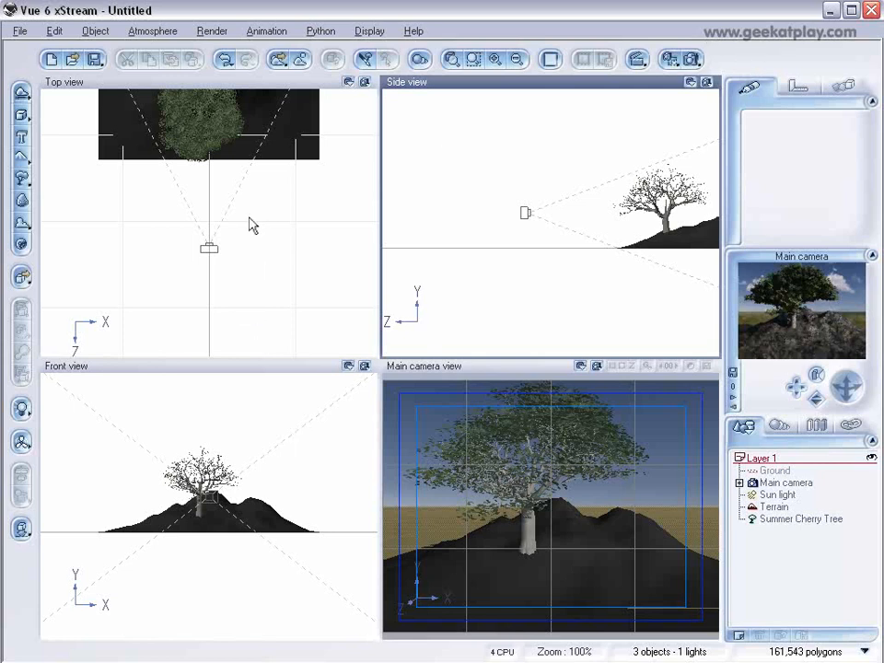
Set the render options to render to screen at 640x480 and start rendering the scene.
{"action": "left_click", "coordinate": [691, 59]}
{"action": "left_click", "coordinate": [690, 61]}
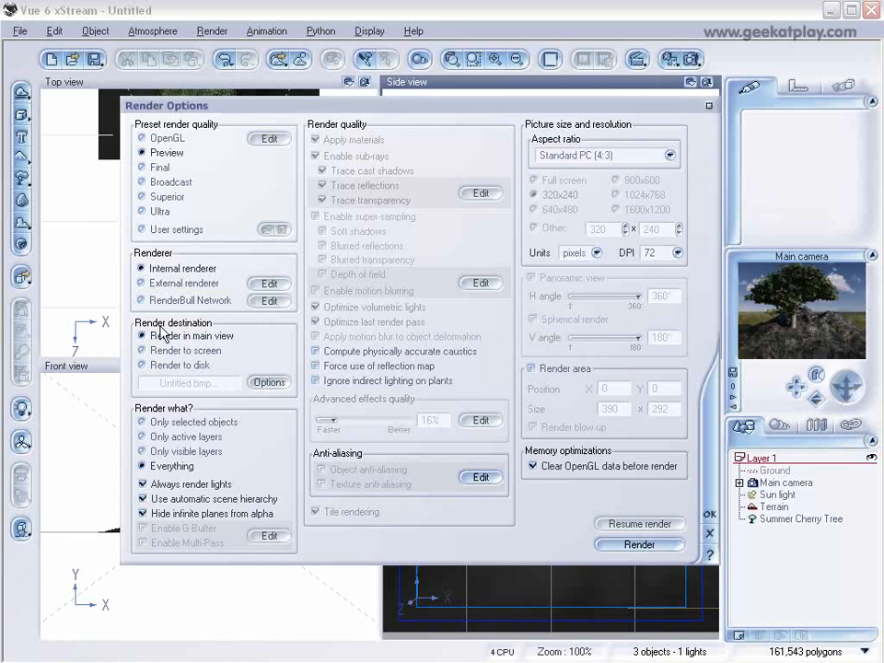
{"action": "left_click", "coordinate": [141, 349]}
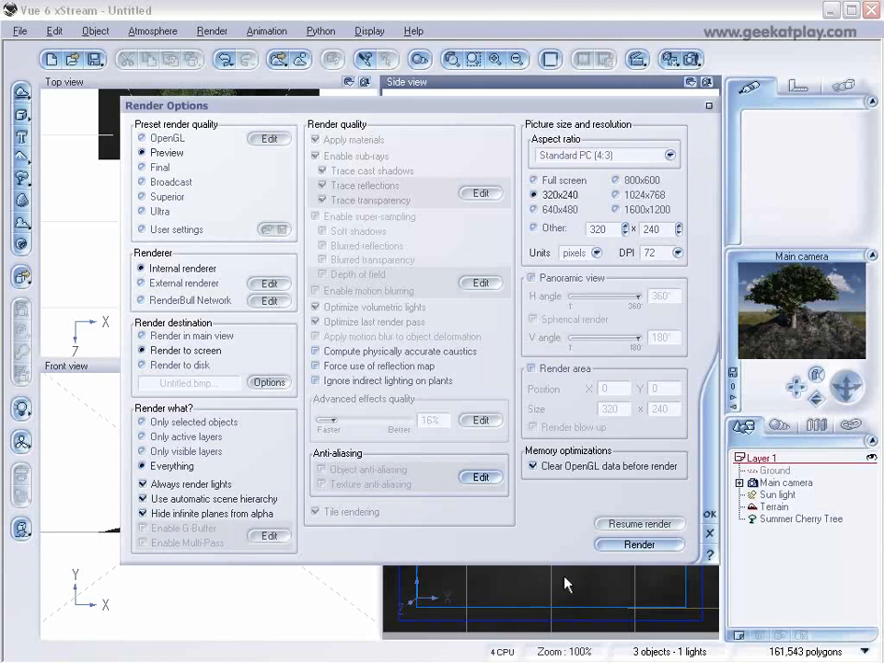
{"action": "left_click", "coordinate": [534, 209]}
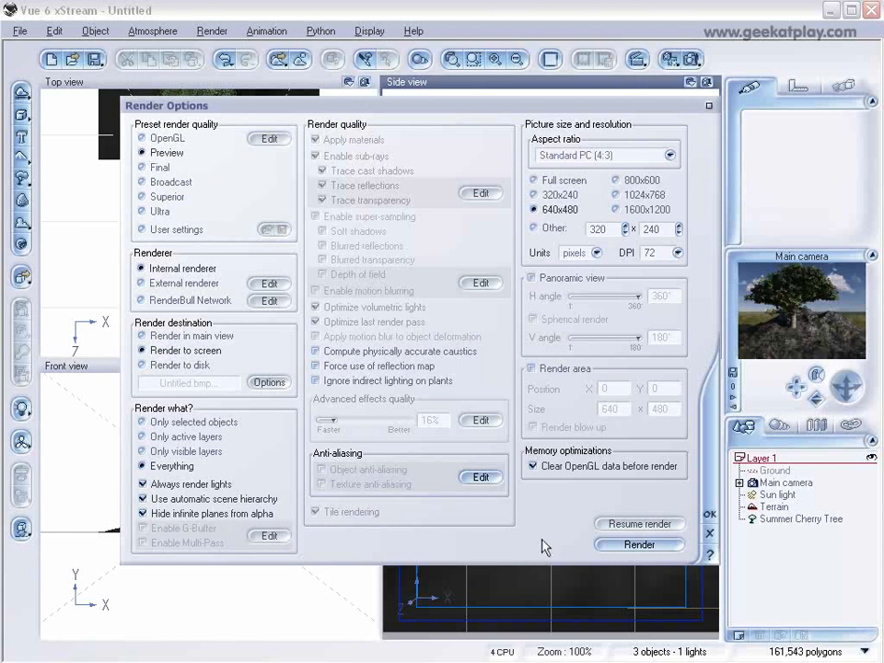
{"action": "left_click", "coordinate": [711, 515]}
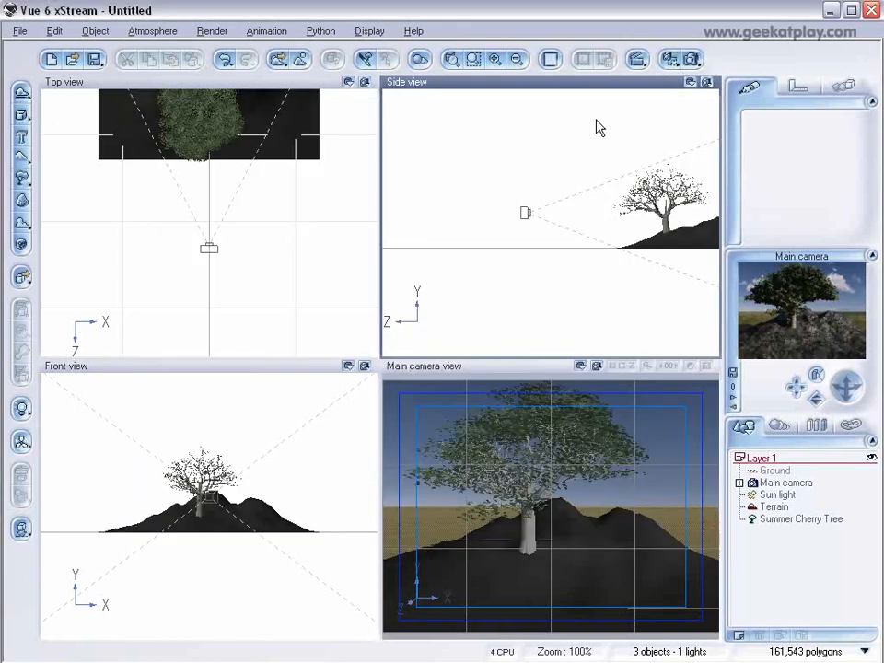
{"action": "left_click", "coordinate": [692, 59]}
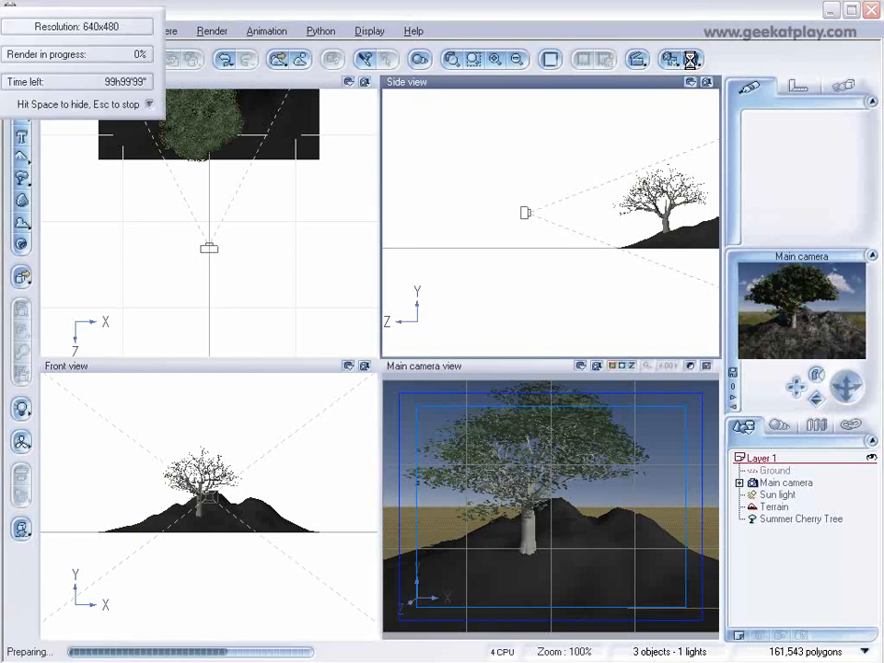